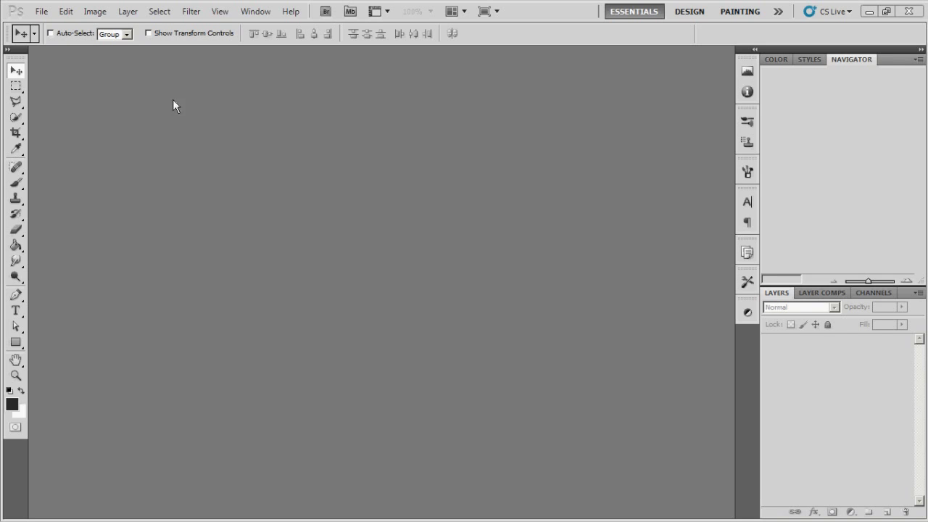
Step: Create a new 1366 × 768 px document with a transparent background
left_click(42, 11)
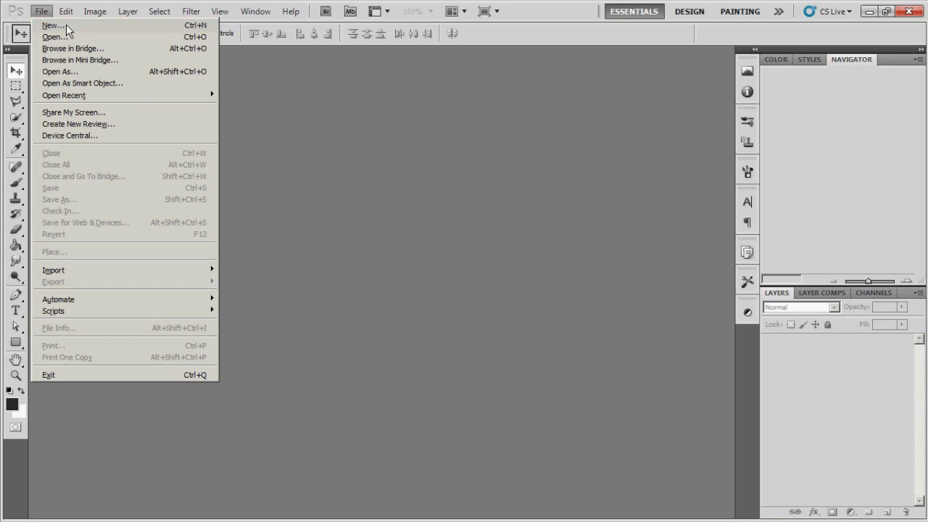
left_click(64, 26)
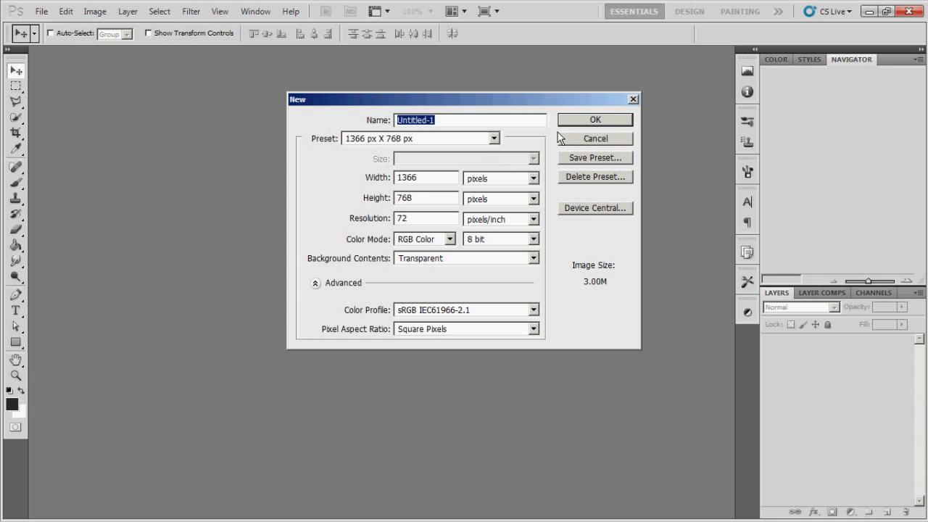
left_click(594, 119)
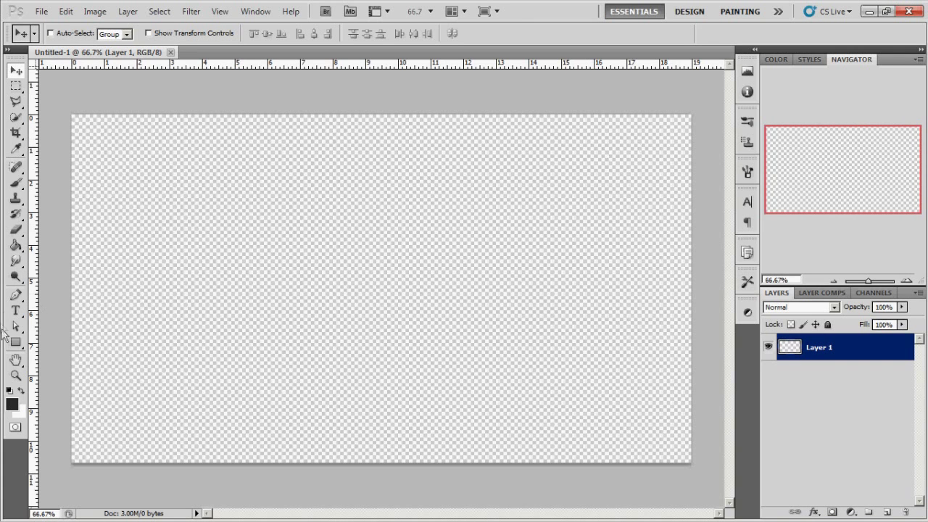
Step: Fill the empty canvas layer with dark grey using the Paint Bucket
left_click(15, 245)
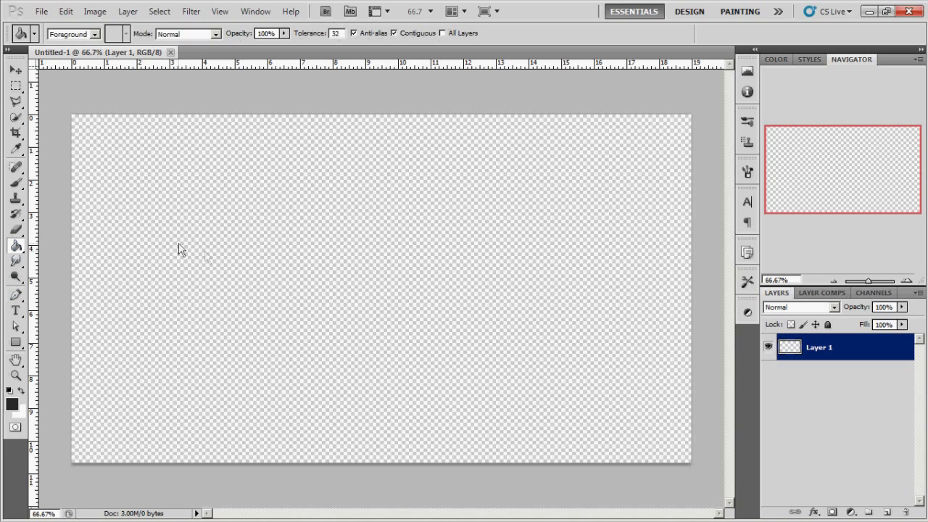
left_click(363, 220)
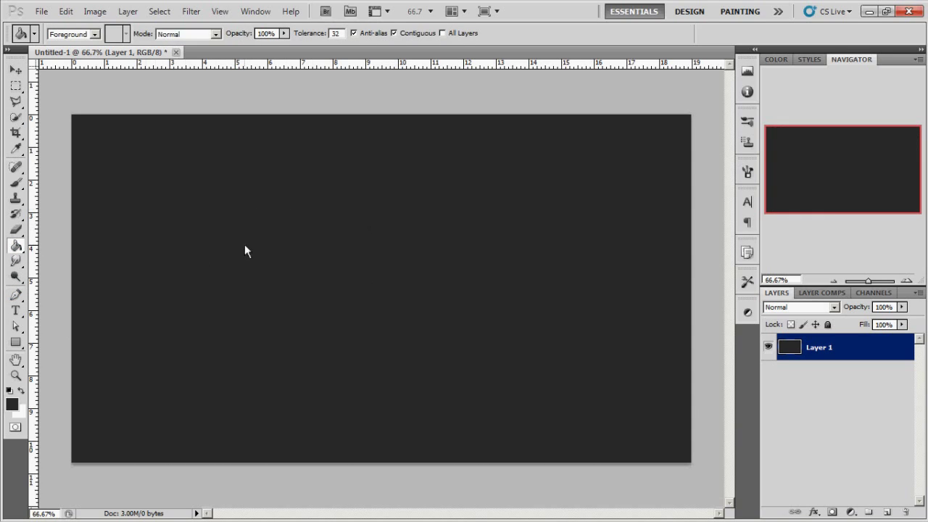
left_click(16, 72)
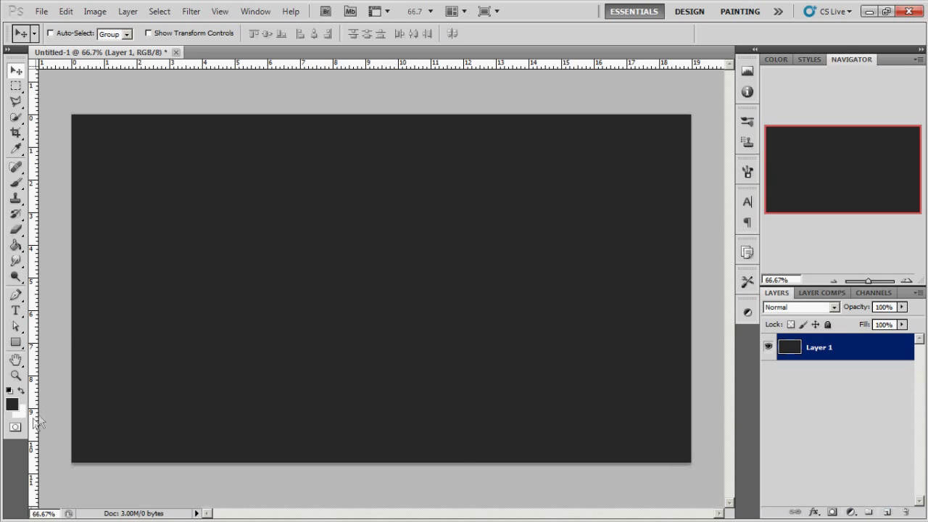
Step: Draw a dark rectangle shape near the canvas centre and nudge it slightly up-left
left_click_drag(15, 342, 58, 338)
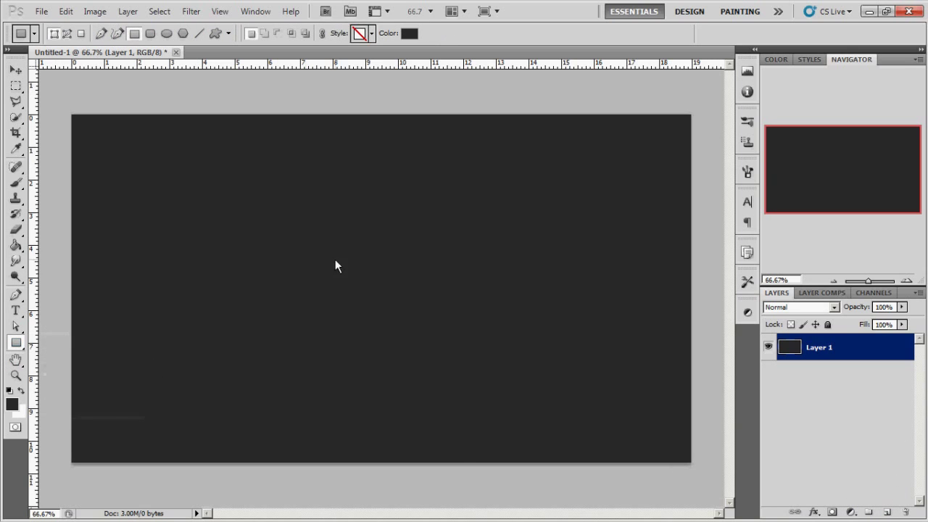
left_click_drag(269, 239, 529, 353)
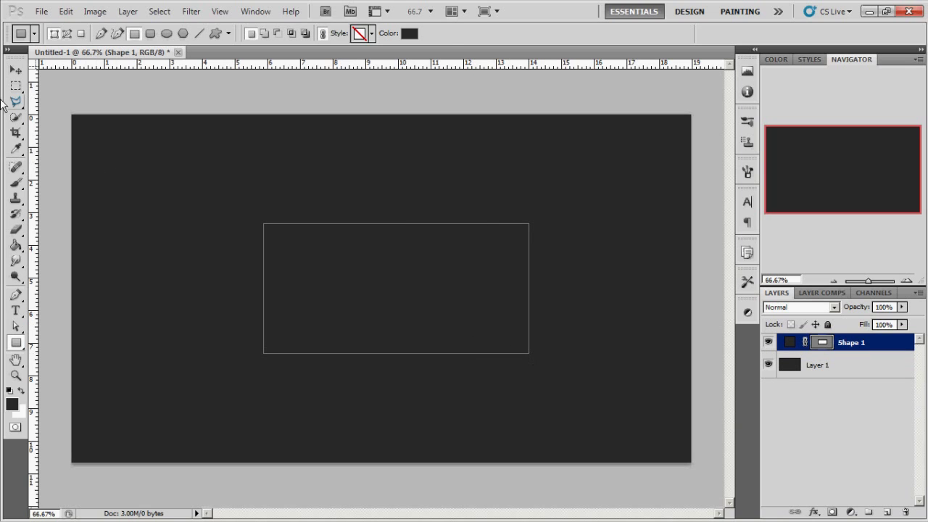
left_click(15, 71)
left_click_drag(344, 288, 327, 281)
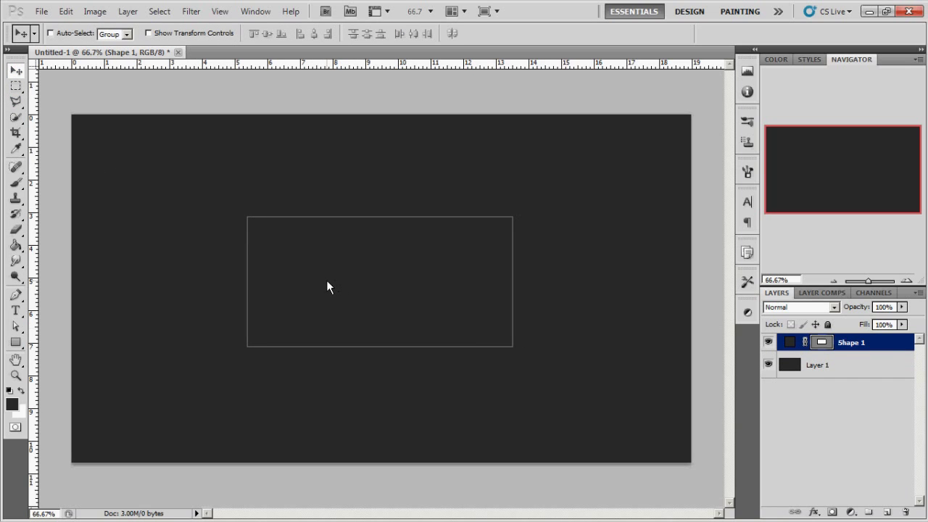
double_click(872, 343)
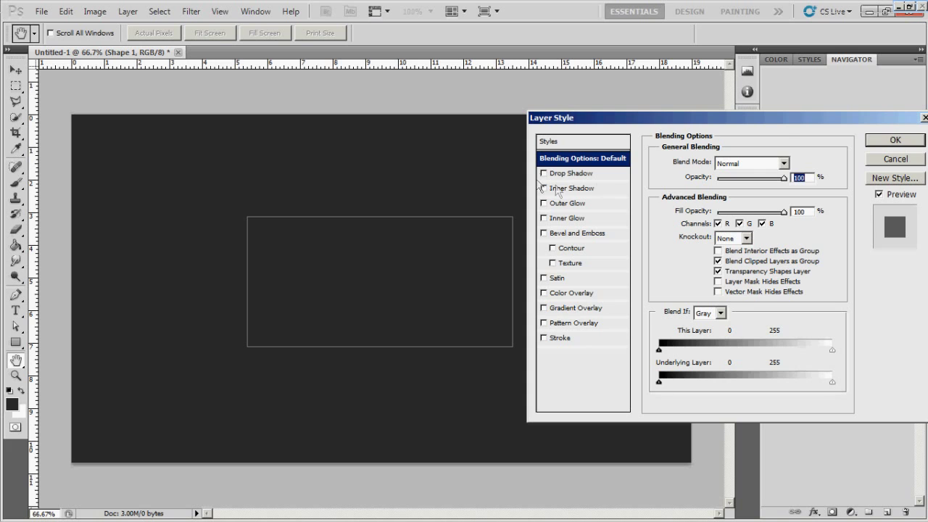
Step: Give Shape 1 a black drop shadow: opacity 100%, distance 0, spread 100%, size 6 px
left_click_drag(780, 120, 544, 93)
left_click_drag(450, 96, 671, 107)
left_click(529, 157)
left_click(555, 158)
left_click_drag(740, 164, 805, 167)
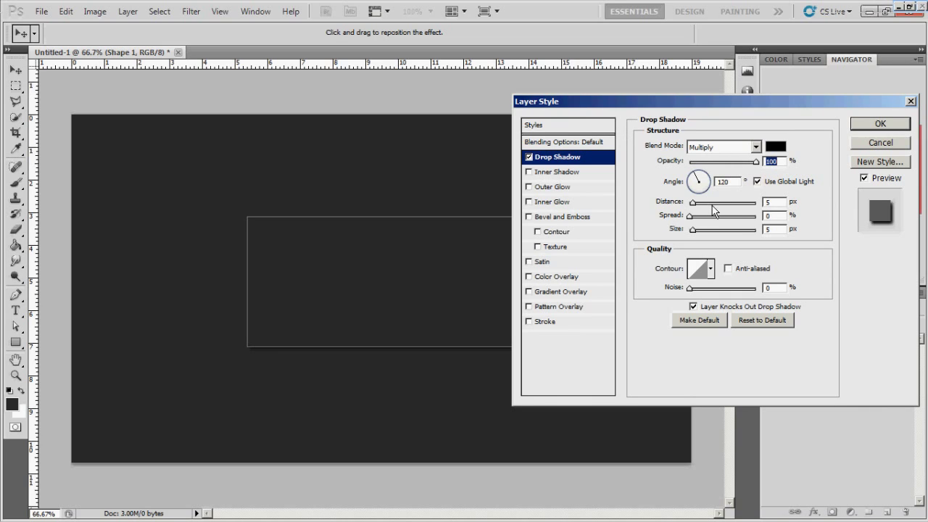
left_click_drag(693, 204, 791, 219)
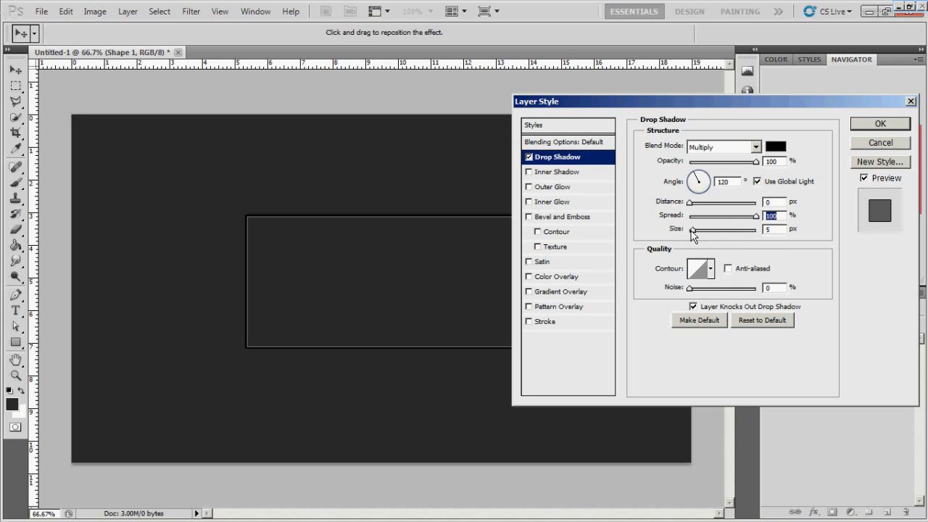
left_click_drag(694, 230, 748, 231)
type("6")
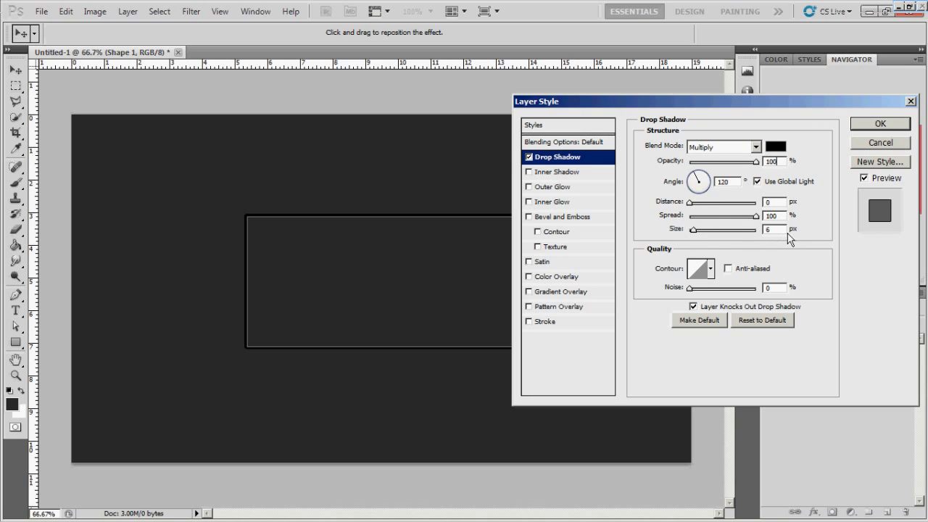
left_click(556, 173)
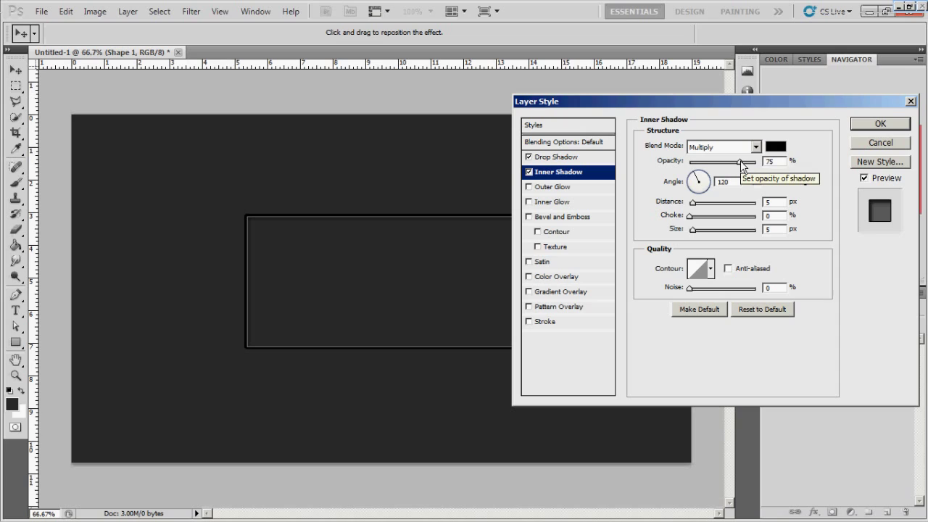
Step: Set Shape 1's inner shadow to 100% opacity, 0 px distance, 10% choke, 21 px size
left_click_drag(741, 163, 773, 166)
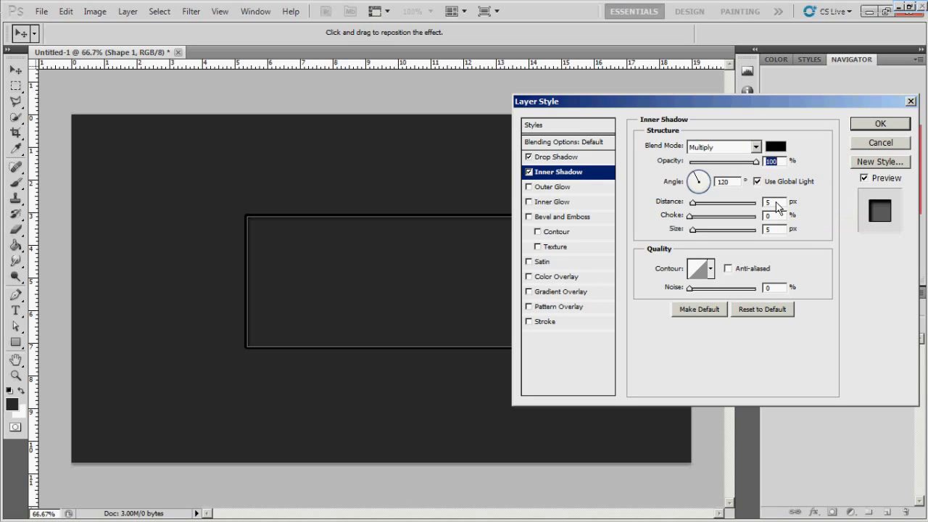
left_click_drag(694, 206, 699, 232)
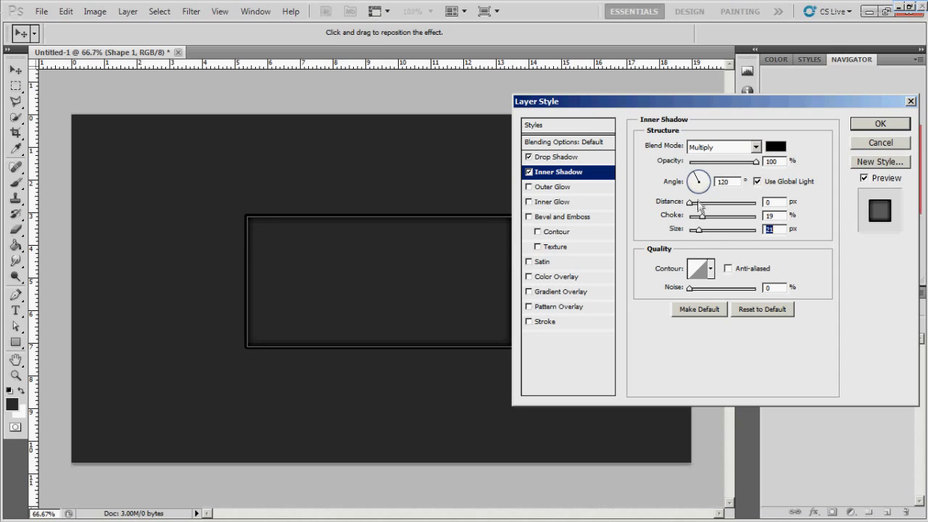
mouse_move(702, 217)
left_mouse_down()
mouse_move(653, 227)
mouse_move(697, 231)
left_mouse_up()
Step: Enable Satin on Shape 1 and reduce its distance to 7 px and size to 12 px
left_click(529, 263)
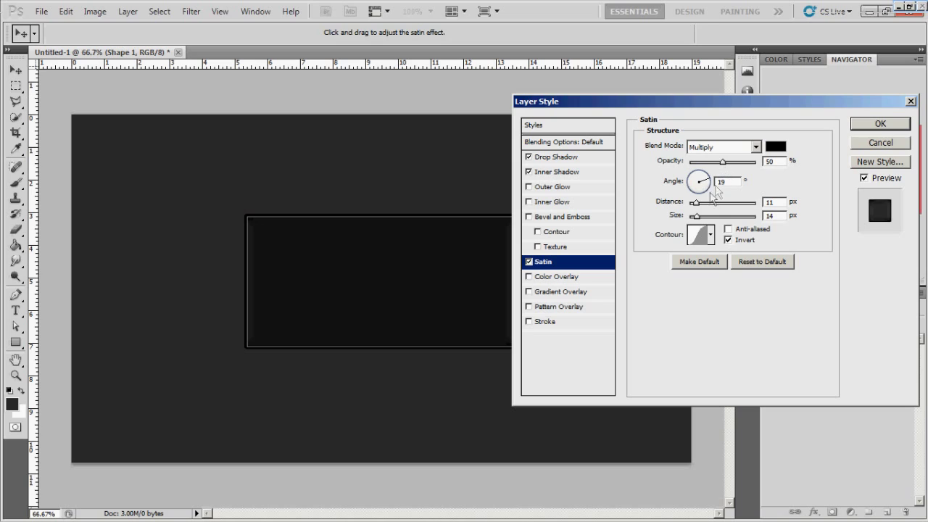
mouse_move(700, 208)
left_mouse_down()
mouse_move(717, 219)
mouse_move(698, 218)
left_mouse_up()
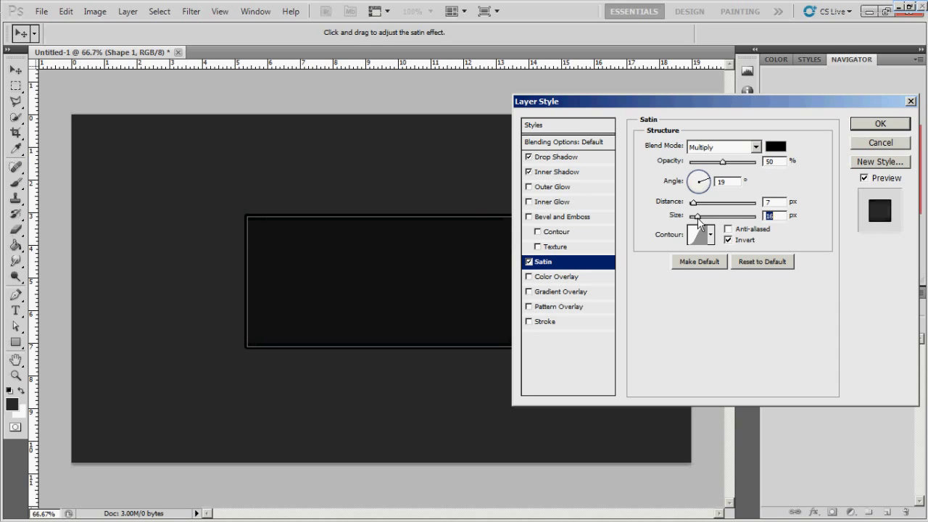
left_click_drag(698, 221, 696, 218)
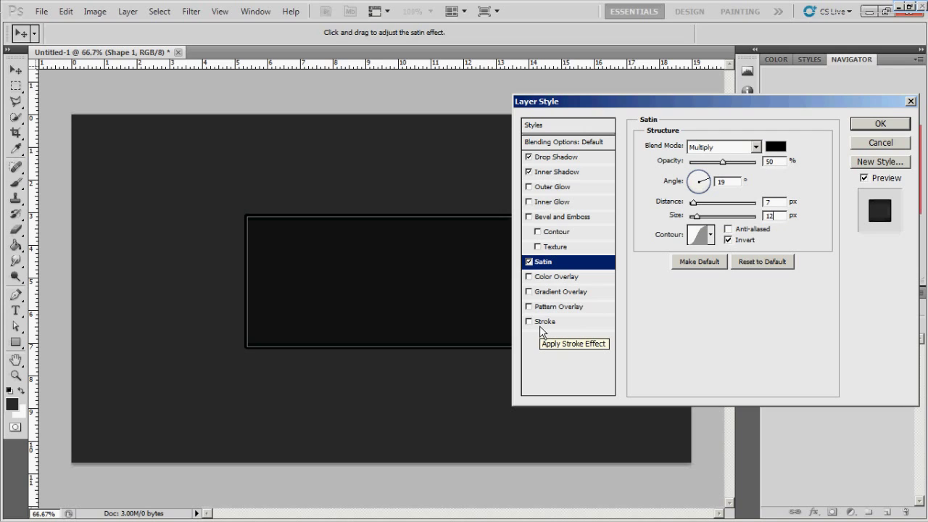
Step: Add a gradient overlay using the striped panel reflection gradient preset
left_click(552, 291)
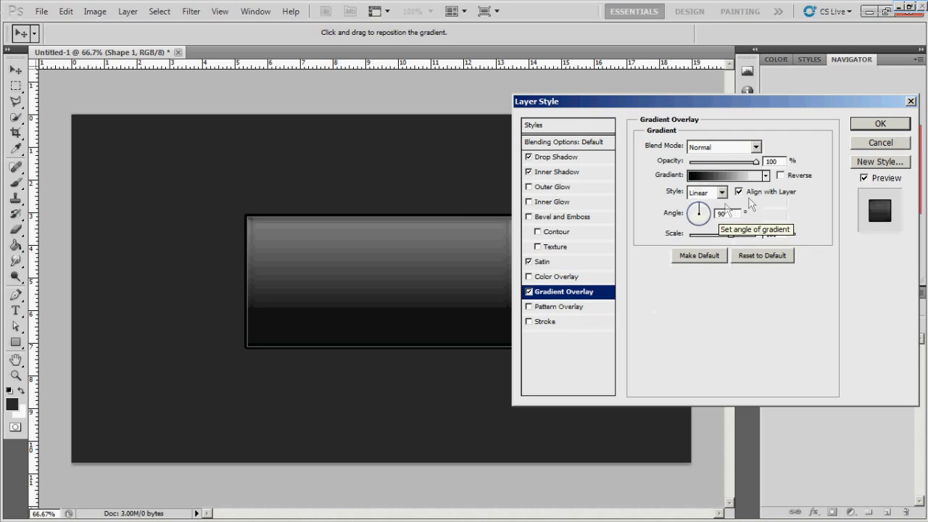
left_click(766, 175)
left_click_drag(787, 216, 792, 266)
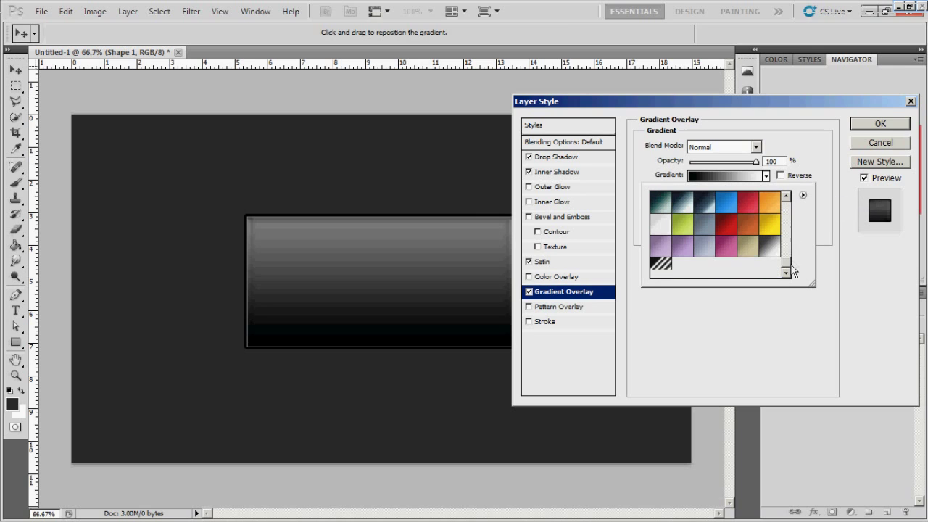
left_click(659, 265)
left_click(761, 177)
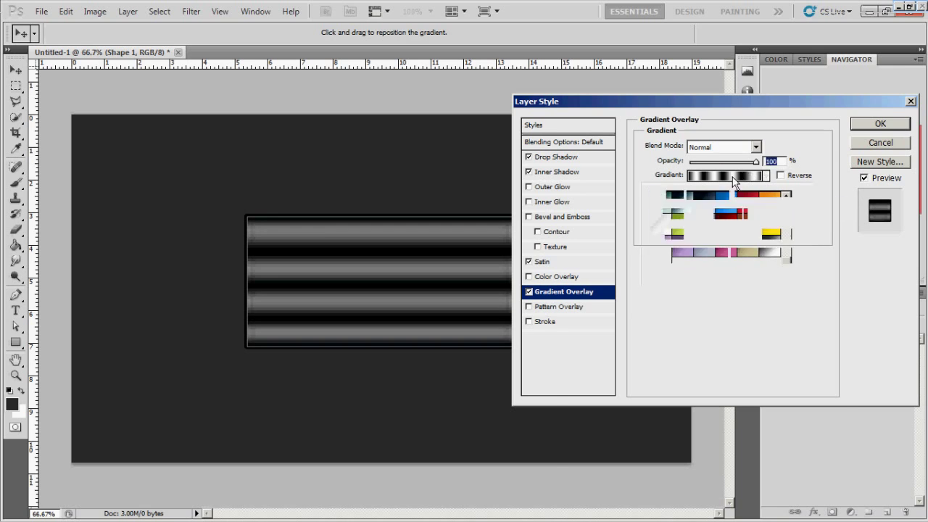
left_click(733, 178)
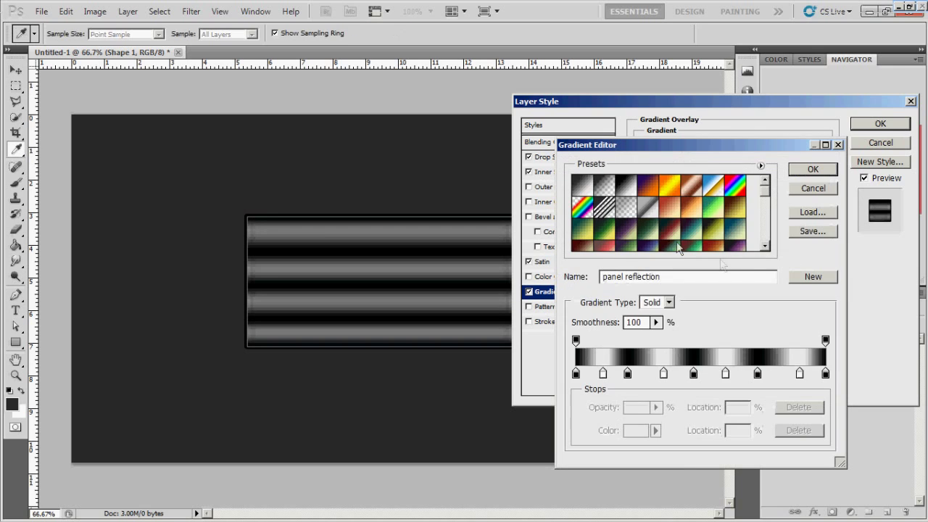
left_click(809, 173)
Step: Switch the gradient overlay to Angle style and lower its opacity to 11%
left_click(722, 194)
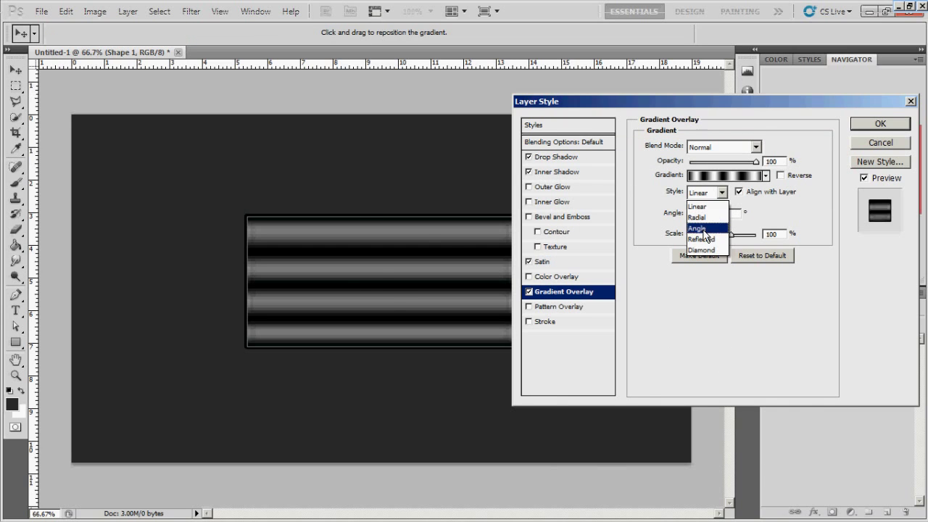
left_click(704, 229)
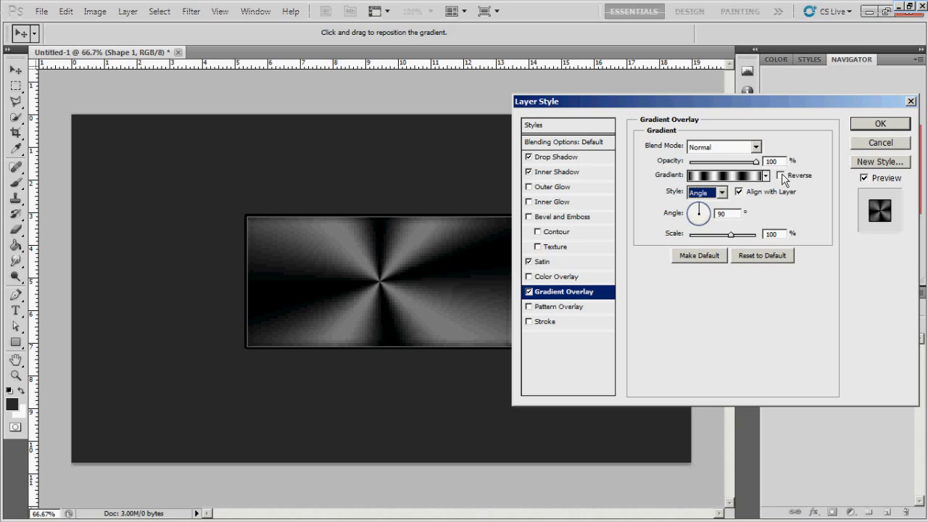
left_click_drag(755, 162, 701, 164)
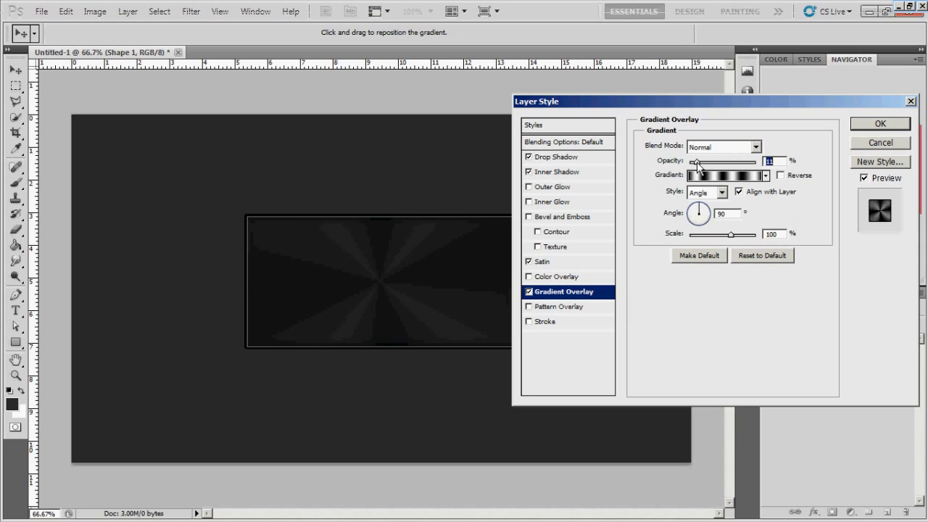
Step: Add a stroke to Shape 1 with a gradient fill type
left_click(538, 327)
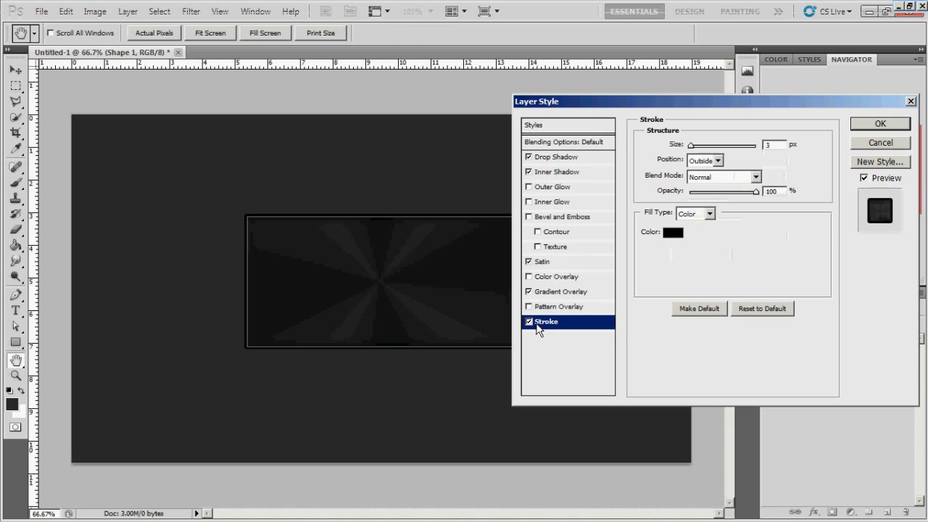
left_click(694, 216)
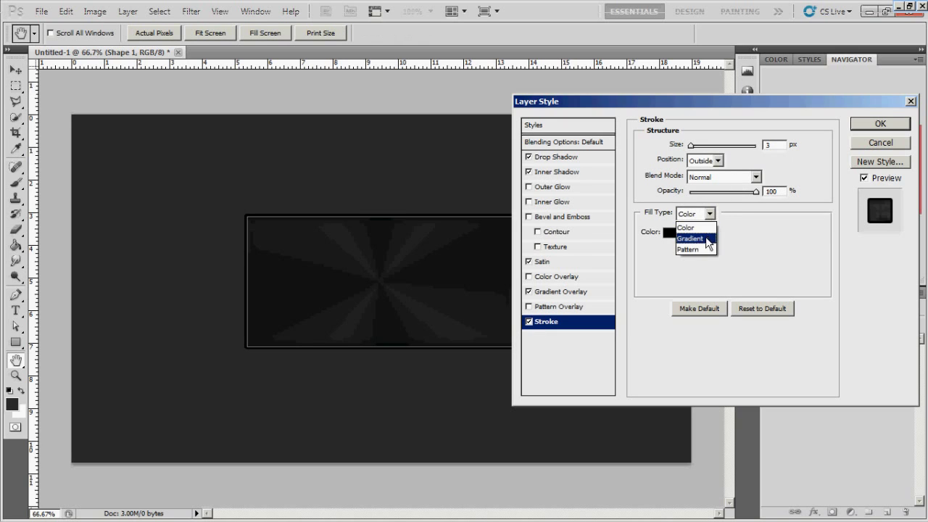
left_click(690, 233)
left_click(751, 232)
left_click(751, 232)
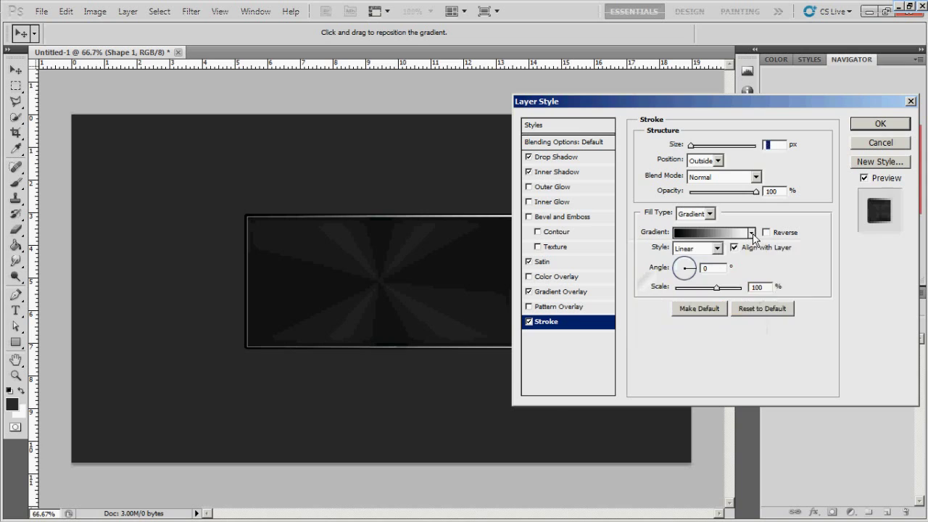
left_click(732, 233)
Step: Edit the stroke gradient to black-white-black, with the white stop near 39%
left_click_drag(826, 374, 673, 374)
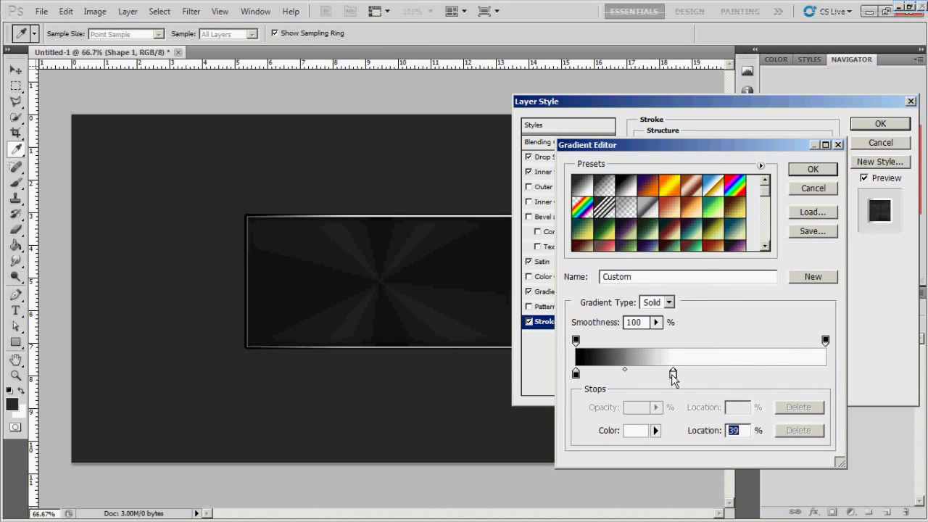
left_click(821, 373)
left_click_drag(820, 374, 828, 378)
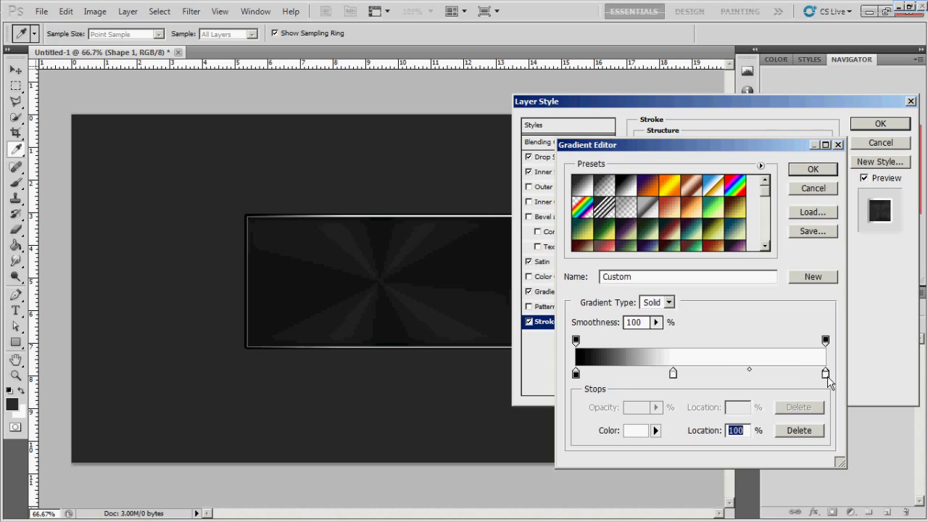
double_click(825, 373)
left_click_drag(662, 353, 456, 478)
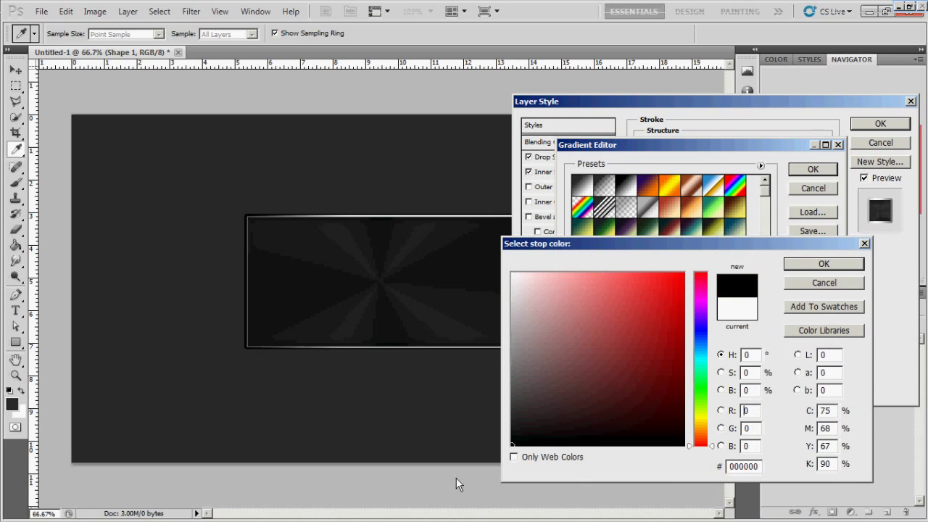
left_click(823, 265)
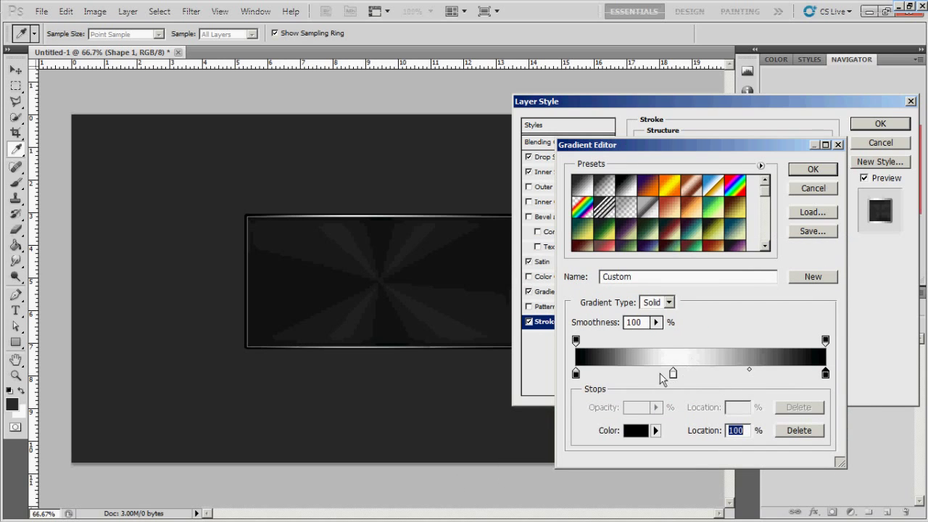
left_click_drag(673, 374, 678, 374)
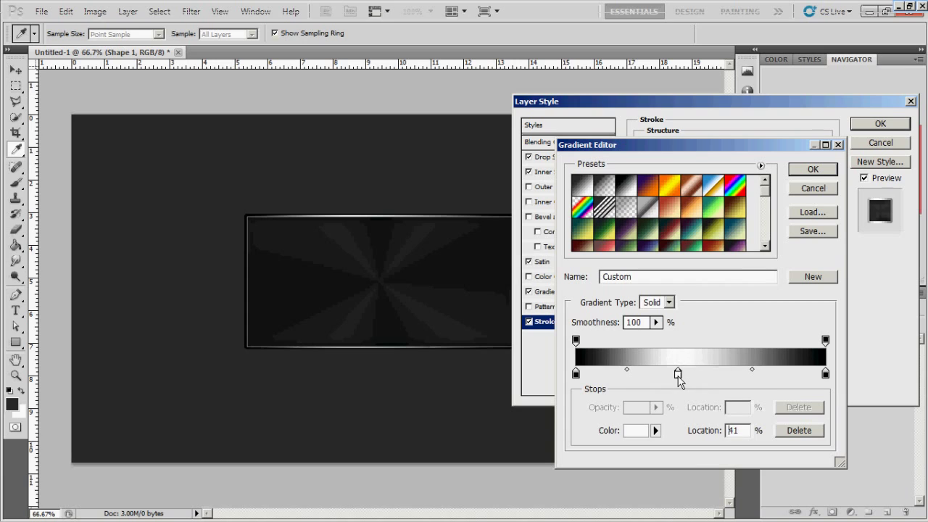
left_click(810, 174)
Step: Set the stroke gradient to reversed linear, 90° angle, 64% scale, 2 px size, and apply
left_click(766, 232)
left_click(717, 248)
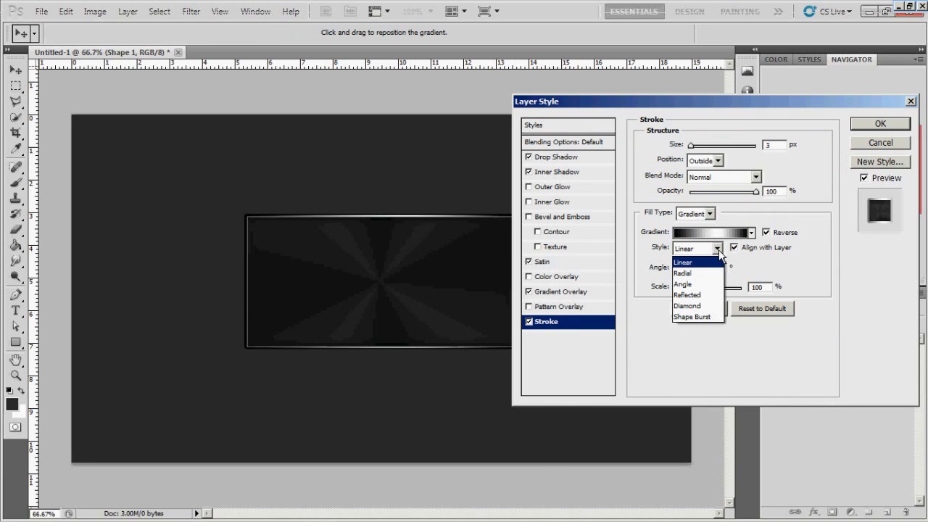
left_click(719, 254)
left_click(696, 267)
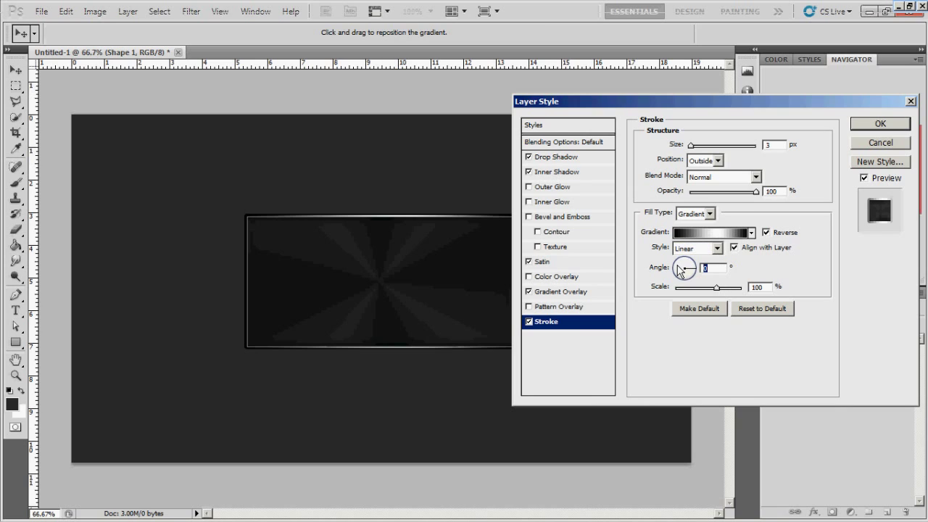
type("90")
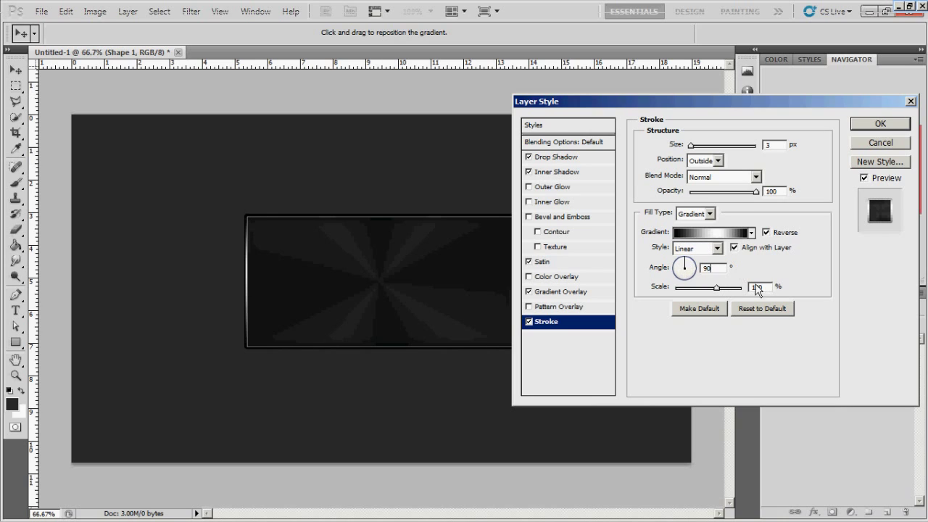
left_click_drag(716, 288, 701, 290)
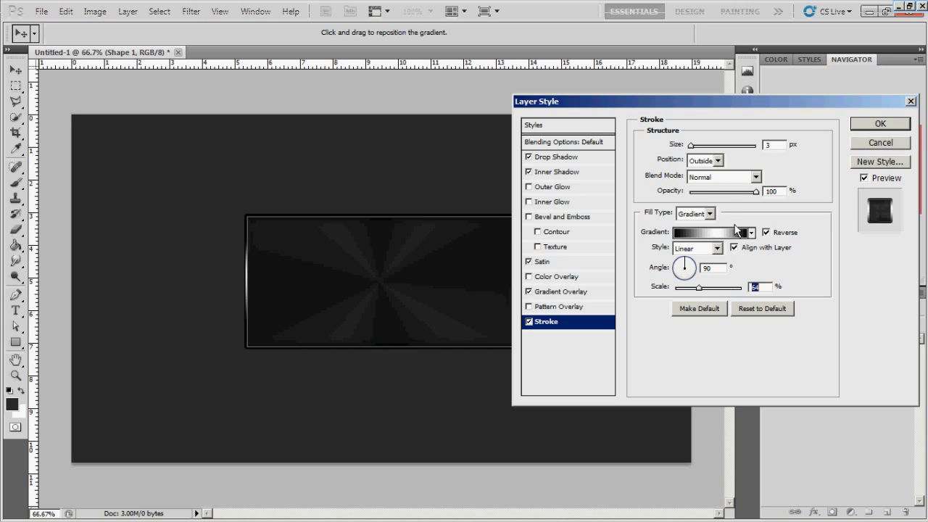
double_click(769, 148)
type("2")
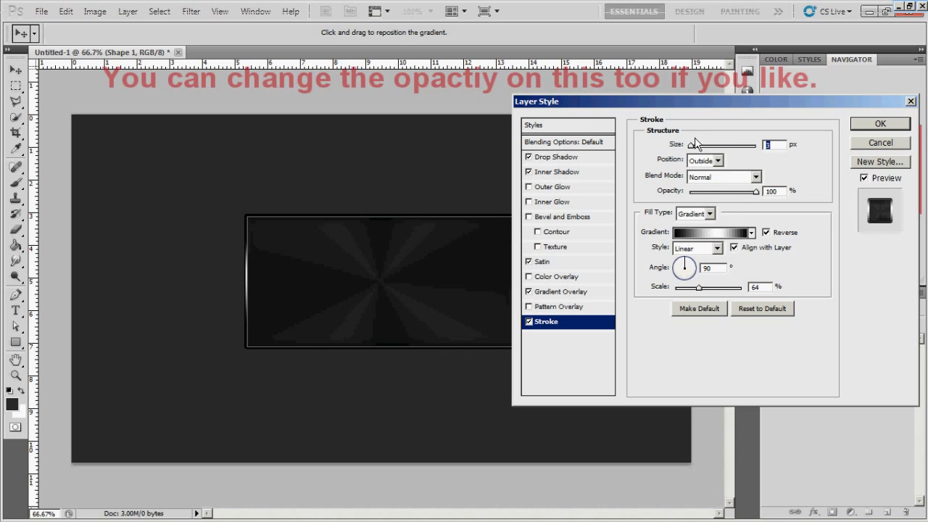
left_click(780, 191)
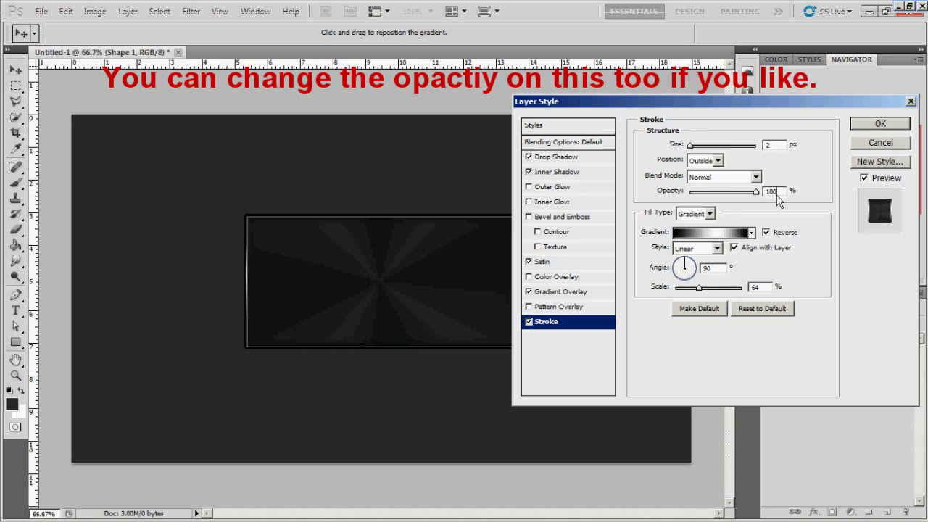
left_click(889, 128)
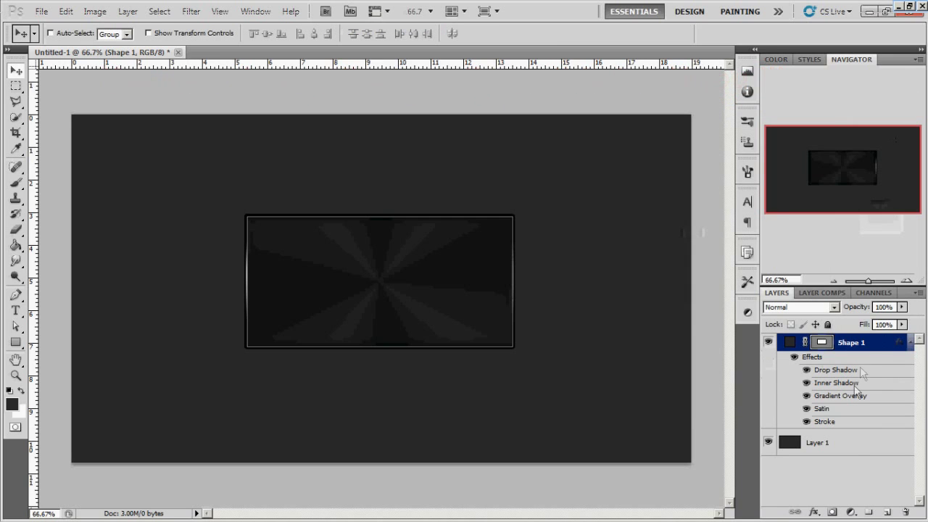
Step: Add a new layer above Shape 1 and load the rectangle's outline as a selection
left_click(846, 445)
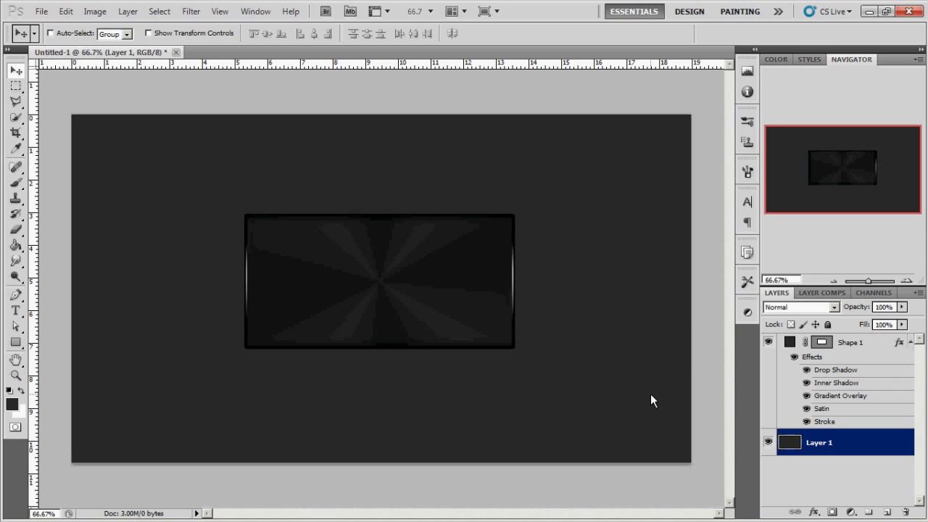
left_click(852, 344)
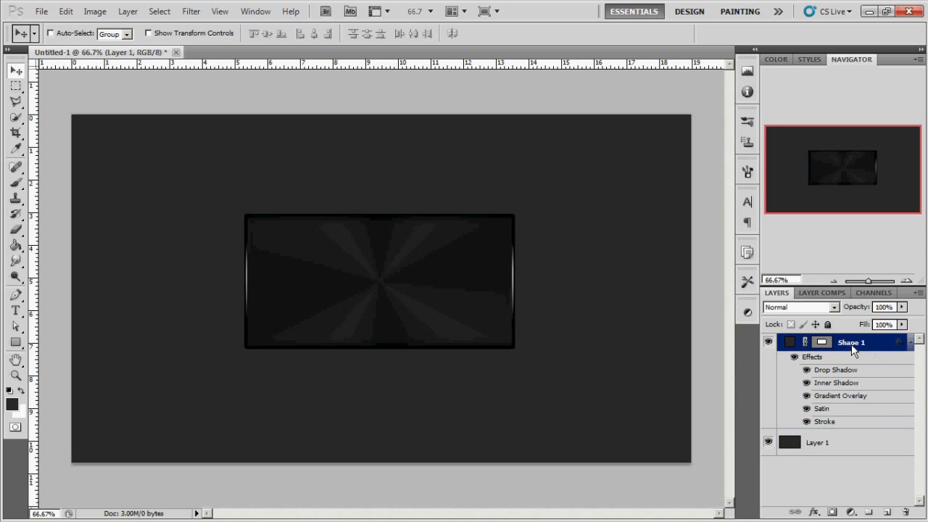
left_click(888, 513)
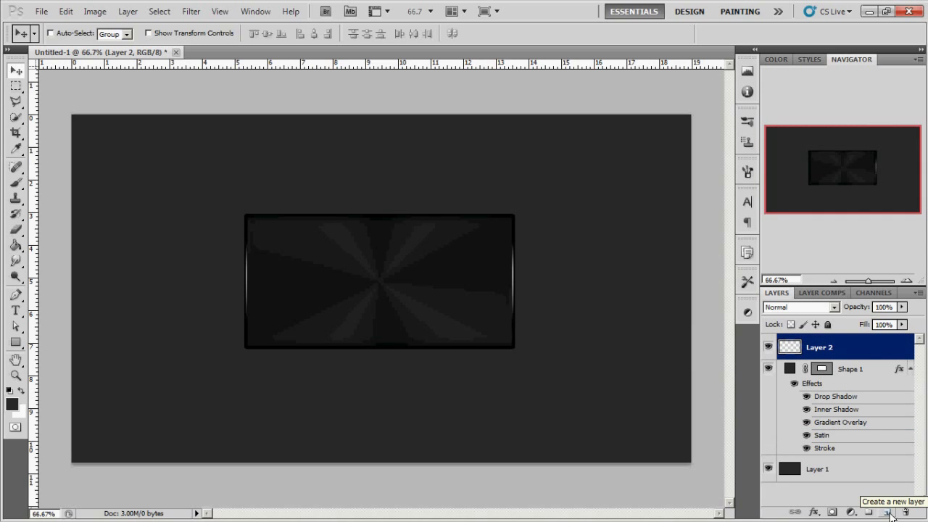
left_click(825, 372, "ctrl")
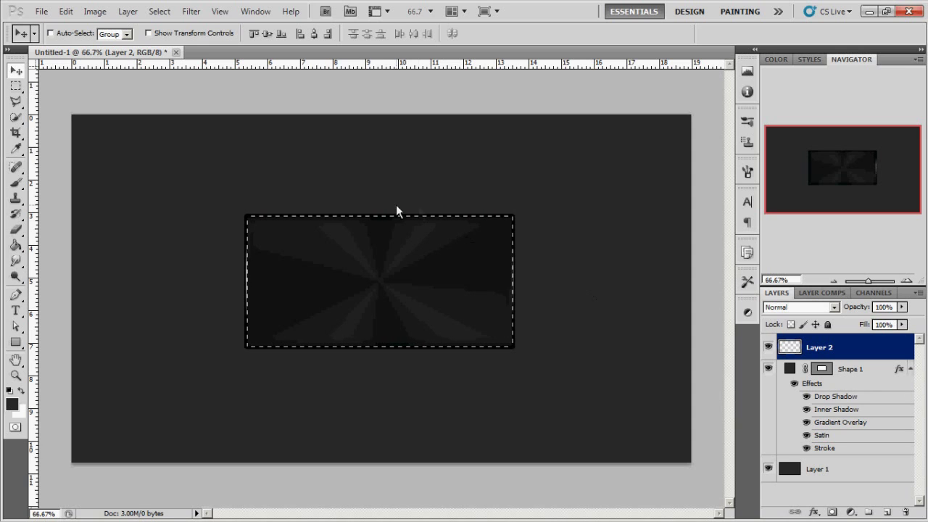
Step: Fill the rectangle selection on Layer 2 with white
left_click(21, 391)
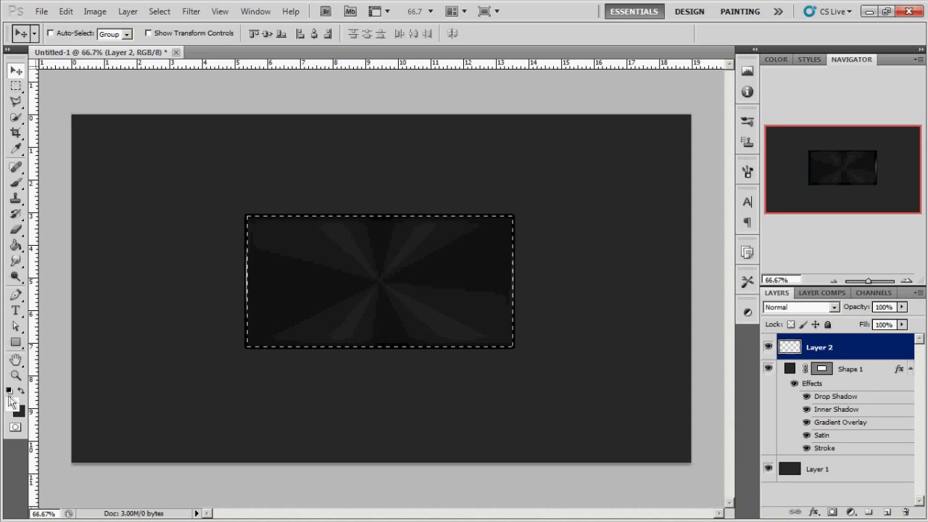
left_click(15, 246)
left_click(372, 258)
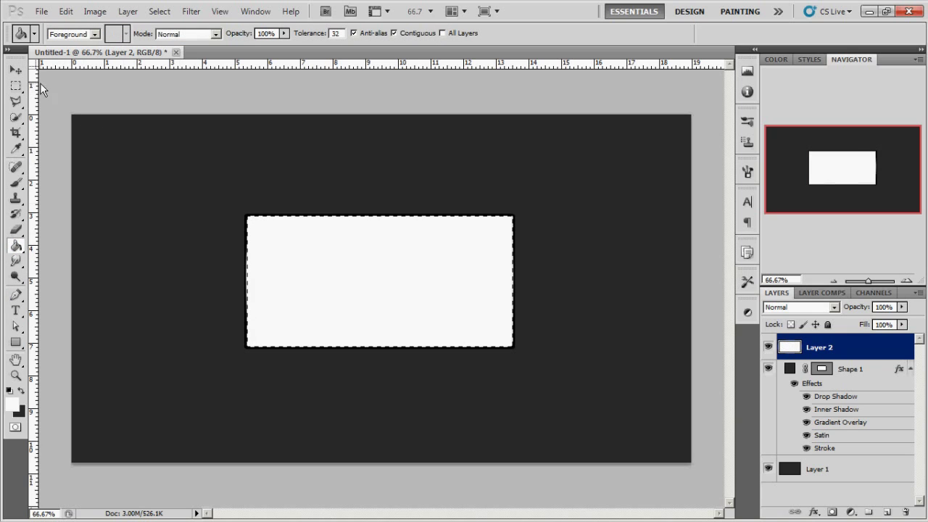
Step: Apply the Mezzotint filter to Layer 2's white fill
left_click(194, 12)
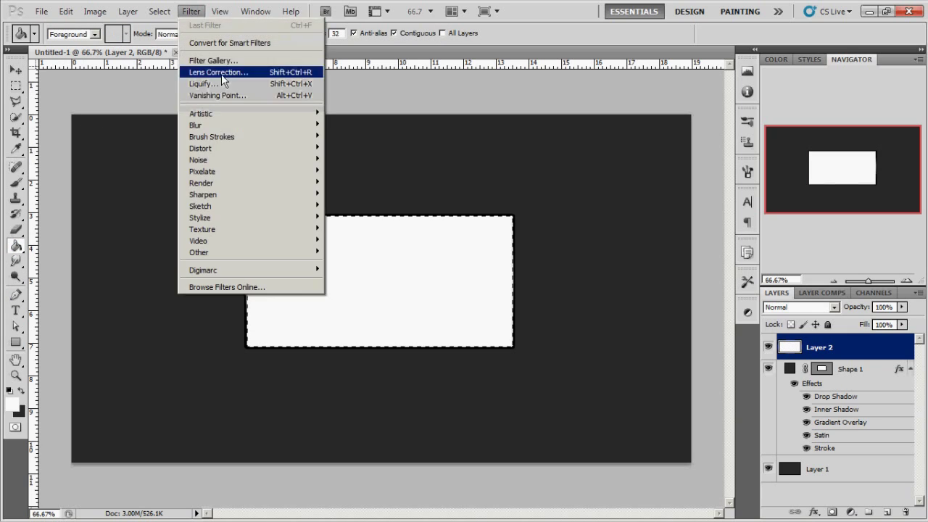
mouse_move(239, 173)
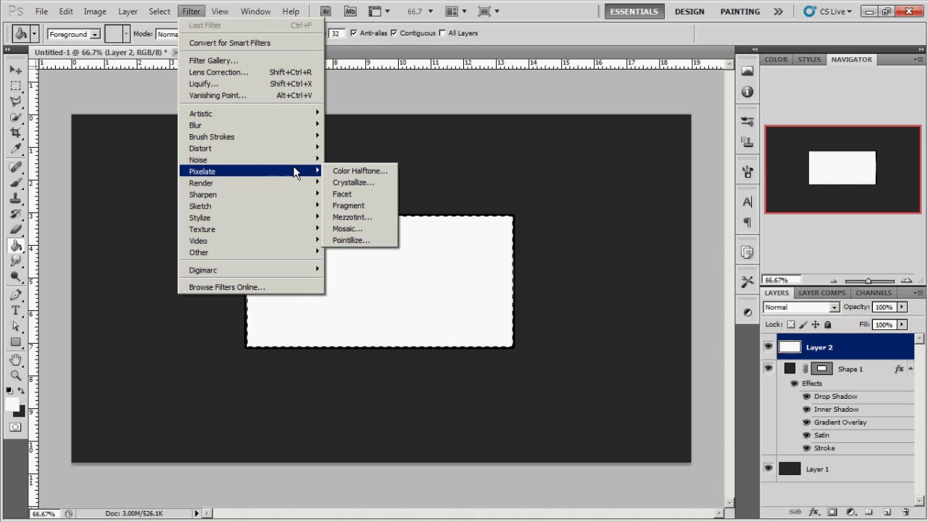
left_click(366, 216)
left_click(551, 124)
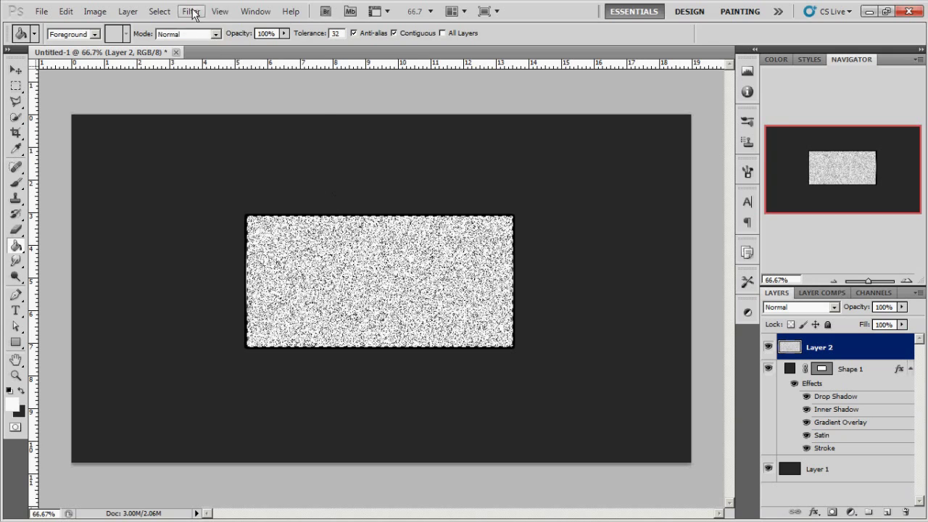
Step: Apply a Motion Blur at 0° angle and 70 px distance to streak the texture
left_click(192, 12)
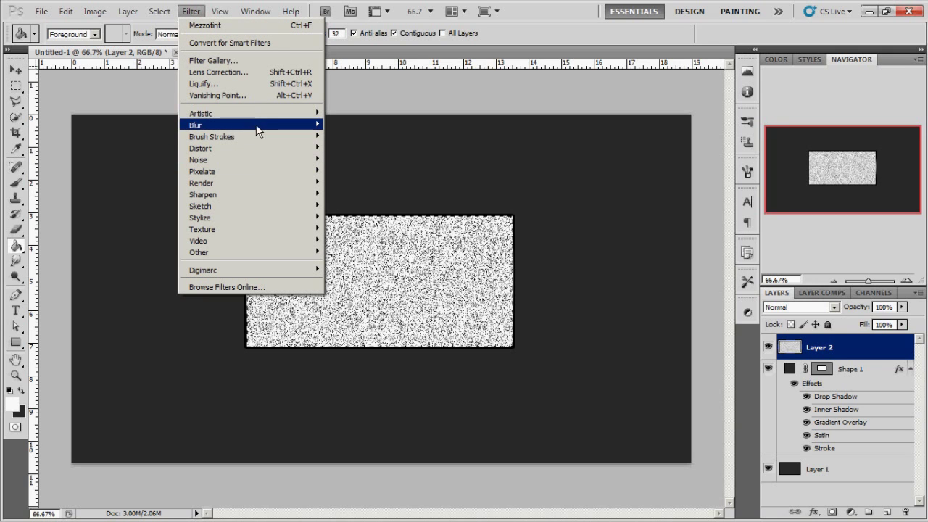
mouse_move(257, 128)
left_click(359, 207)
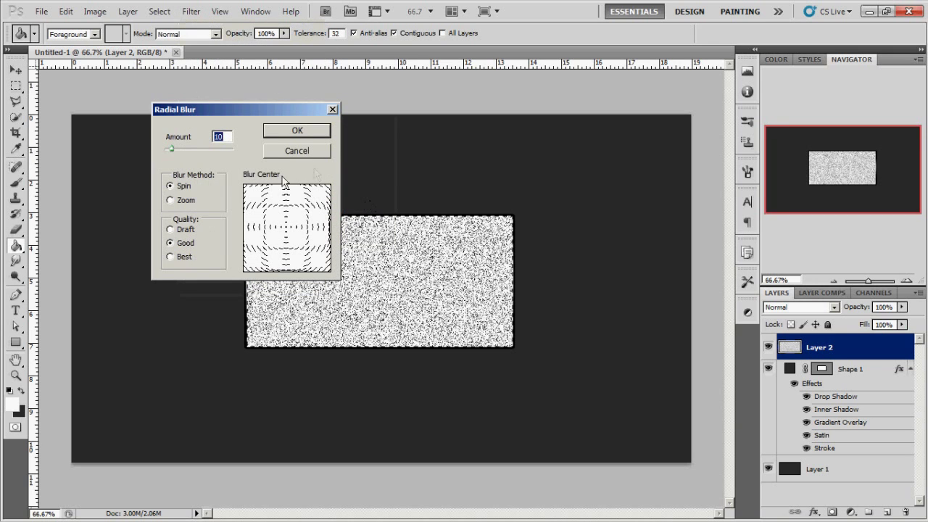
left_click(310, 150)
left_click(191, 12)
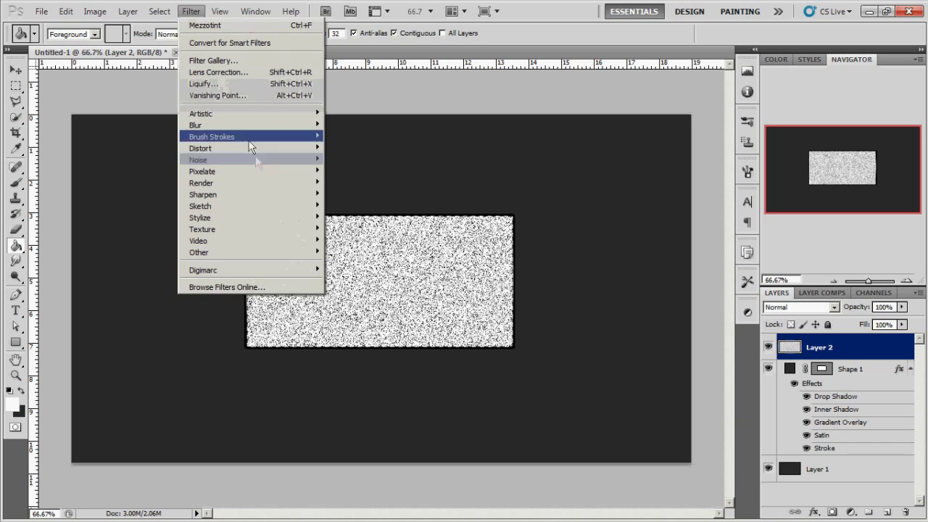
mouse_move(303, 129)
left_click(356, 194)
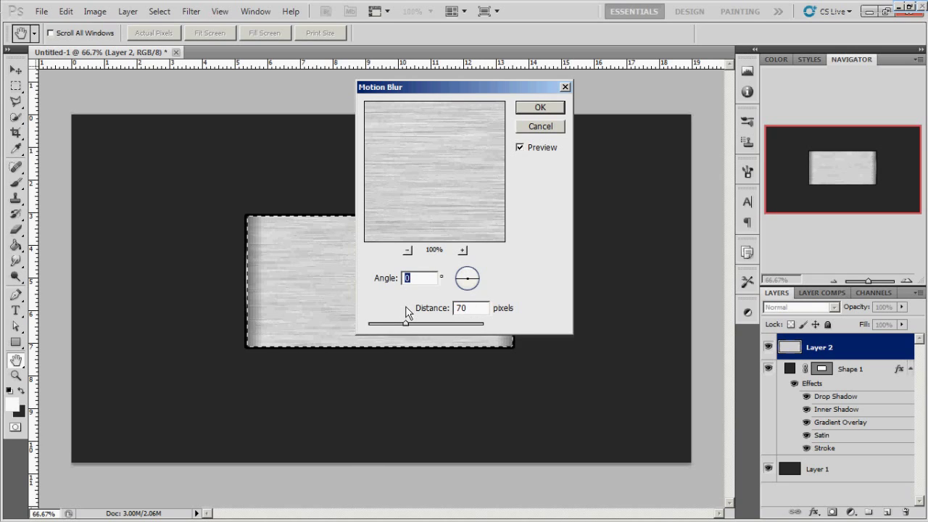
left_click(545, 111)
left_click(15, 69)
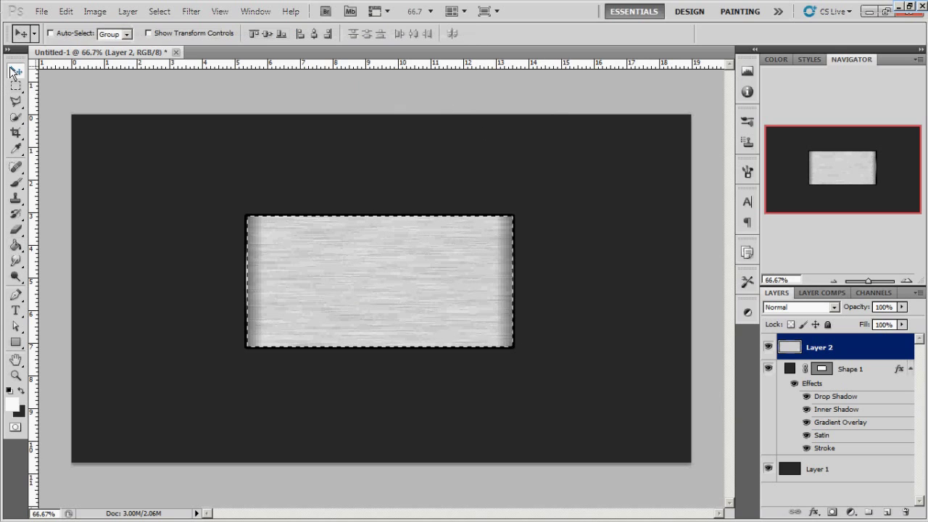
Step: Set Layer 2's blend mode to Lighten and its opacity to 10%
left_click(794, 307)
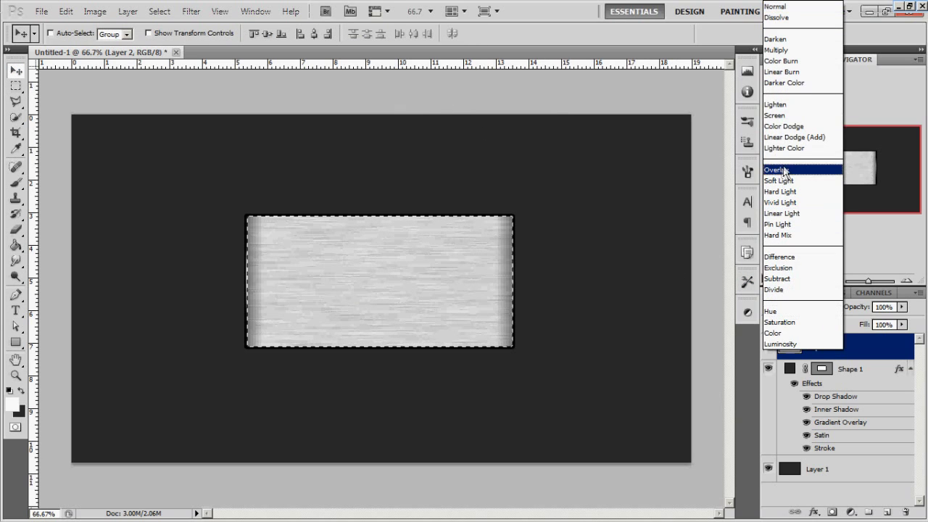
left_click(793, 105)
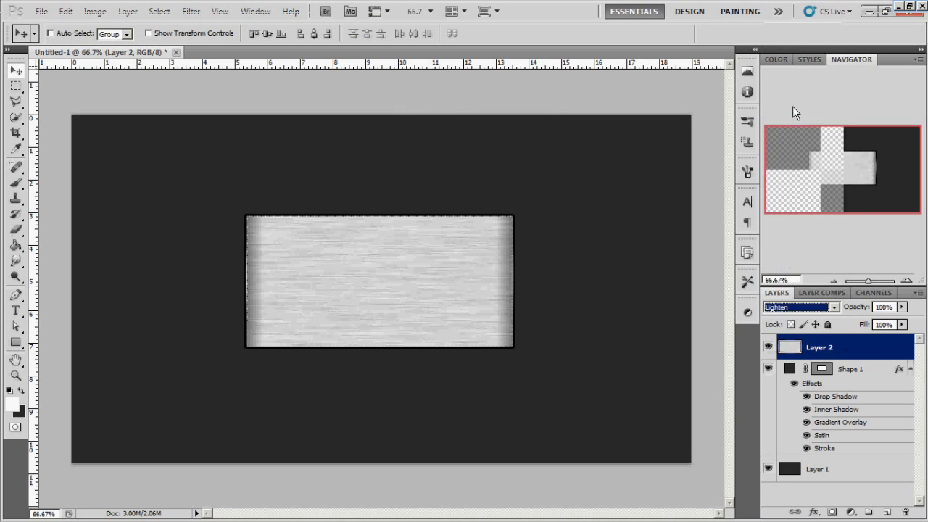
left_click(902, 307)
left_click_drag(901, 320, 842, 324)
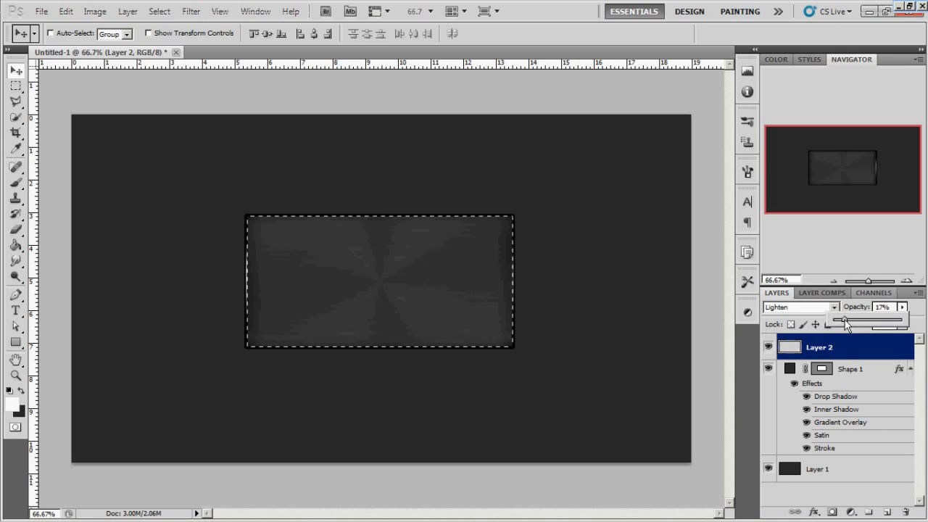
left_click_drag(841, 319, 839, 319)
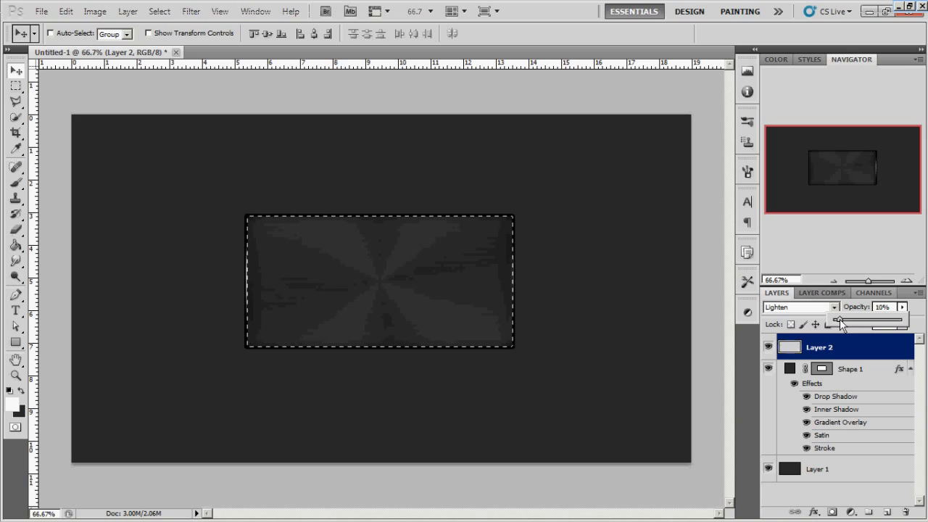
left_click(901, 307)
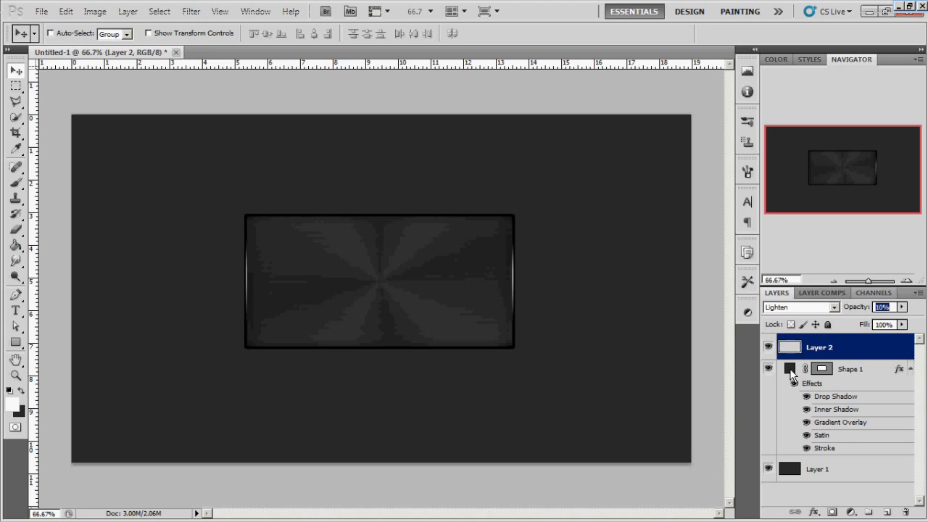
left_click(847, 368)
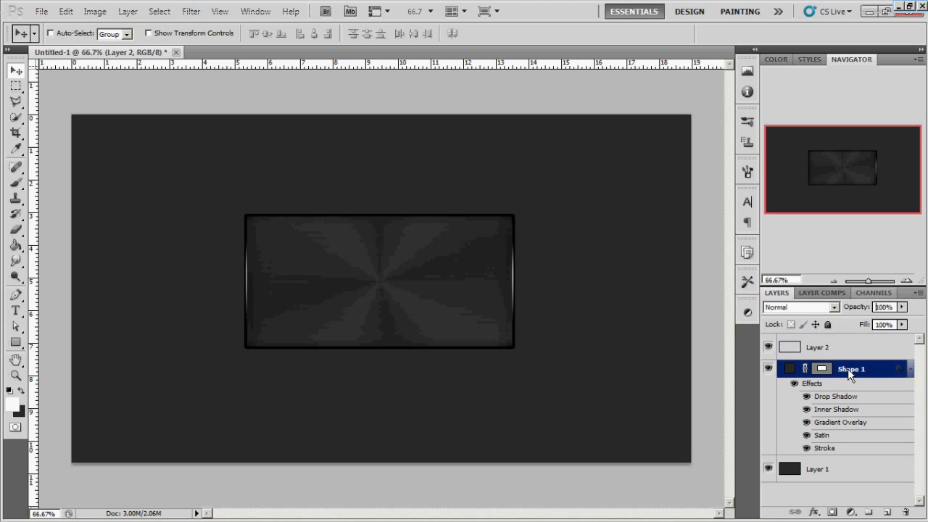
Step: Change the Shape 1 fill from #2b2b2b to near-black #0d0d0d in the Color Picker
double_click(790, 369)
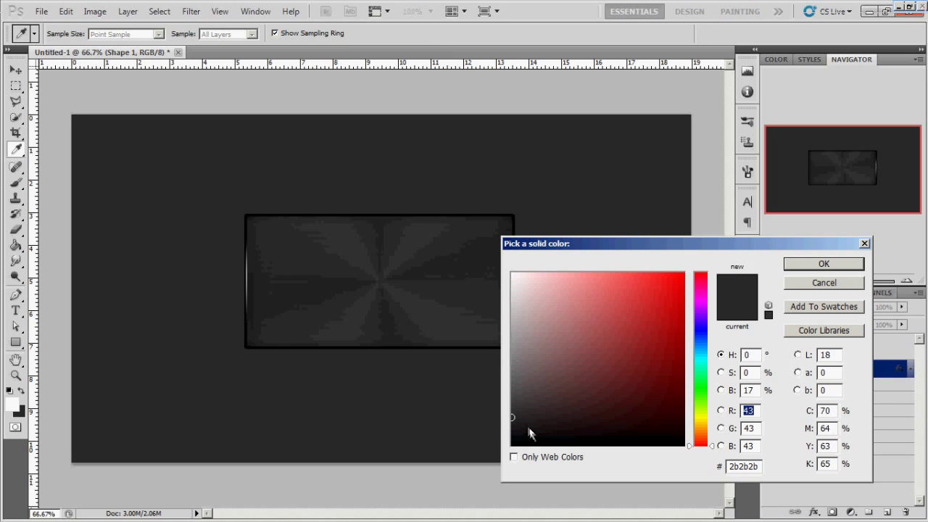
left_click_drag(530, 433, 507, 434)
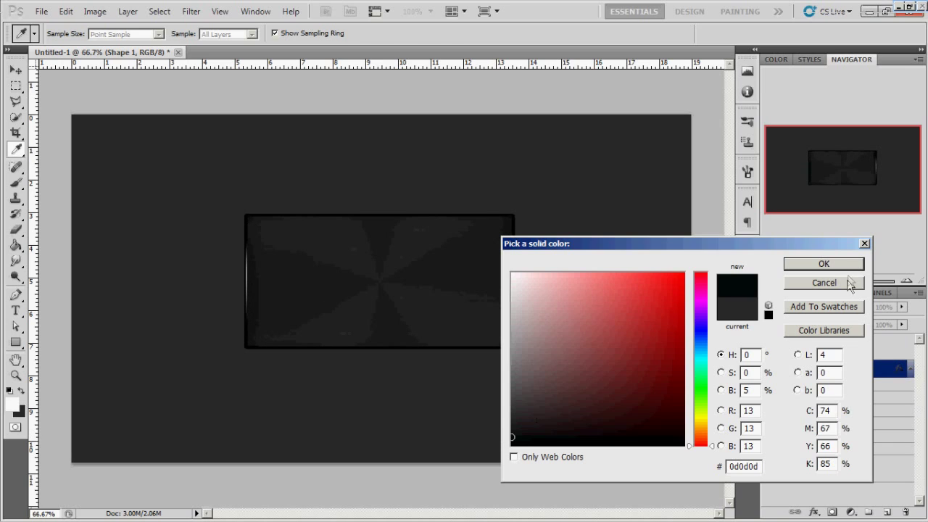
left_click(824, 264)
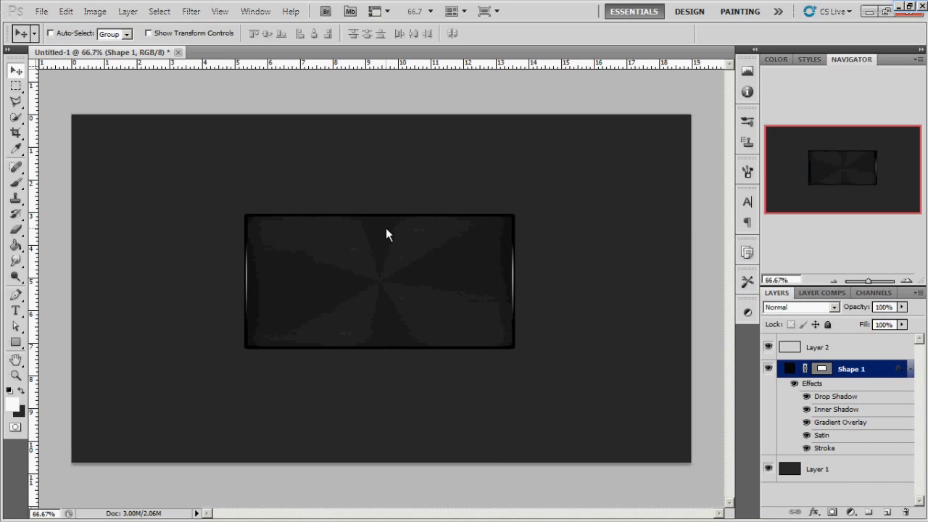